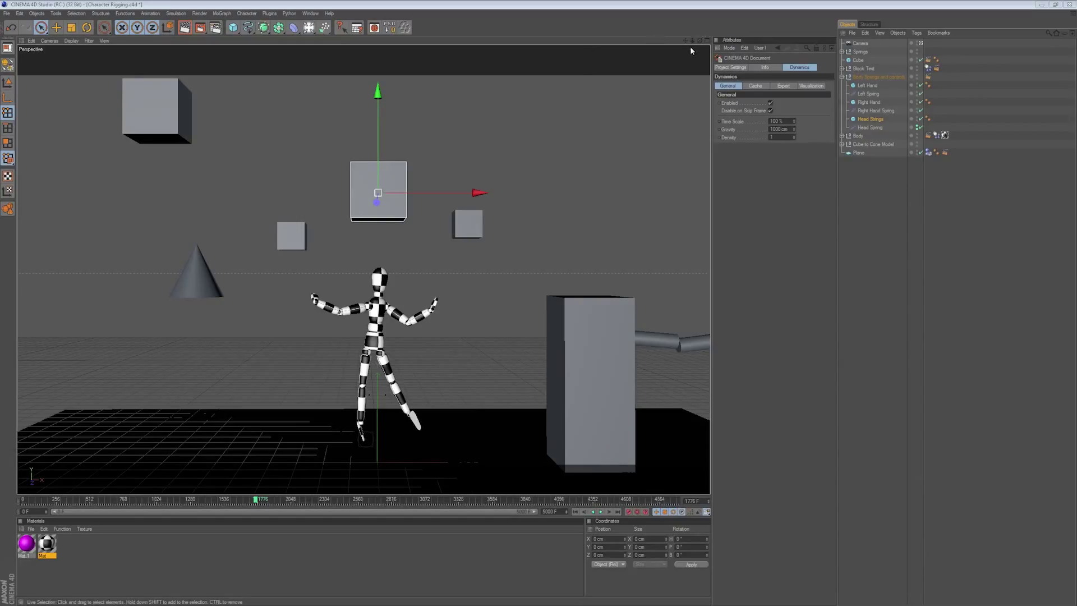
# Step: Dolly the Perspective camera back to show the whole marionette scene, including the tall box and its arm
pyautogui.moveTo(692, 42); pyautogui.dragTo(646, 35)
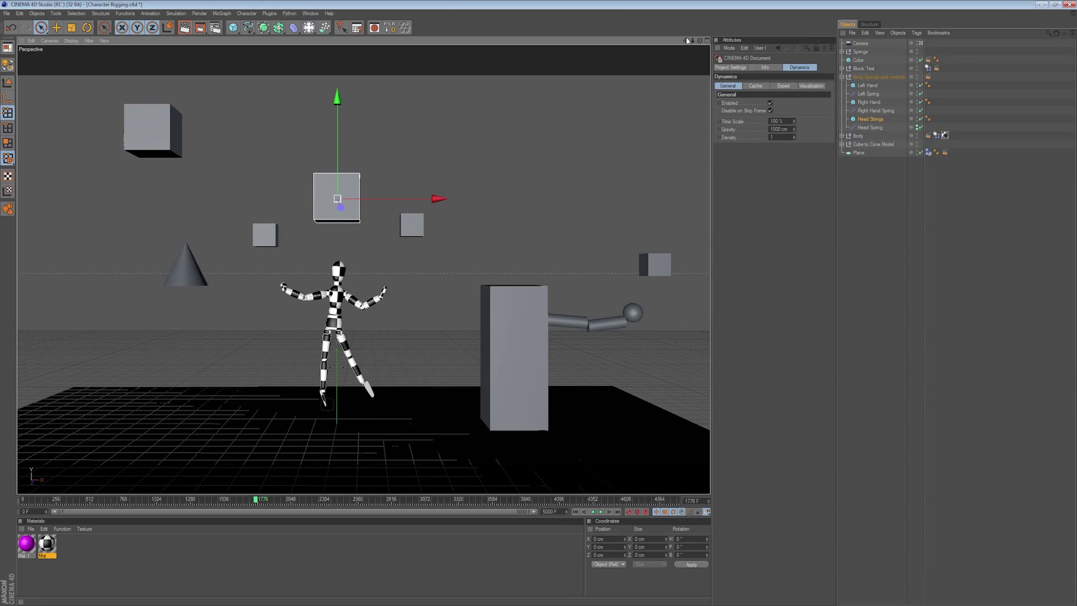
# Step: Rewind to the first frame and play the puppet simulation, briefly opening and closing the Cube primitives palette
pyautogui.hotkey('shift', 'f')
pyautogui.press('F8')
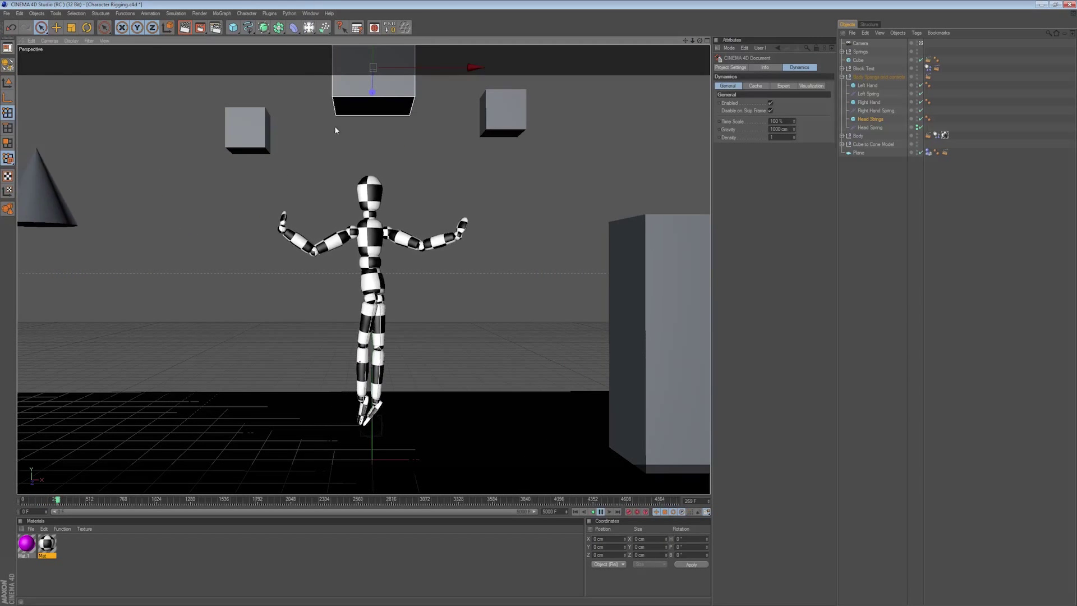
pyautogui.click(233, 28)
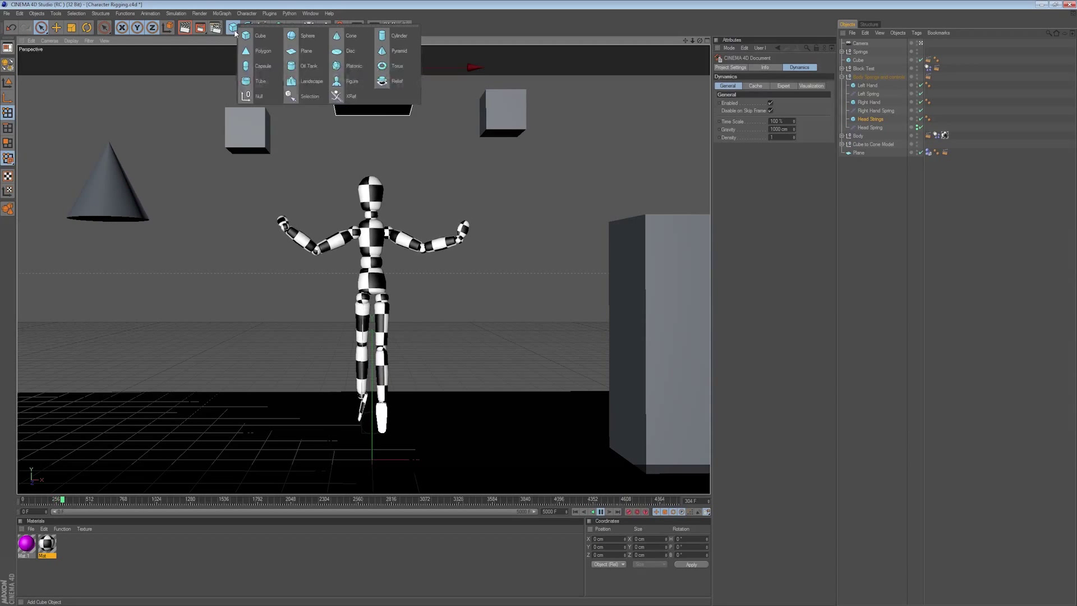
pyautogui.click(350, 81)
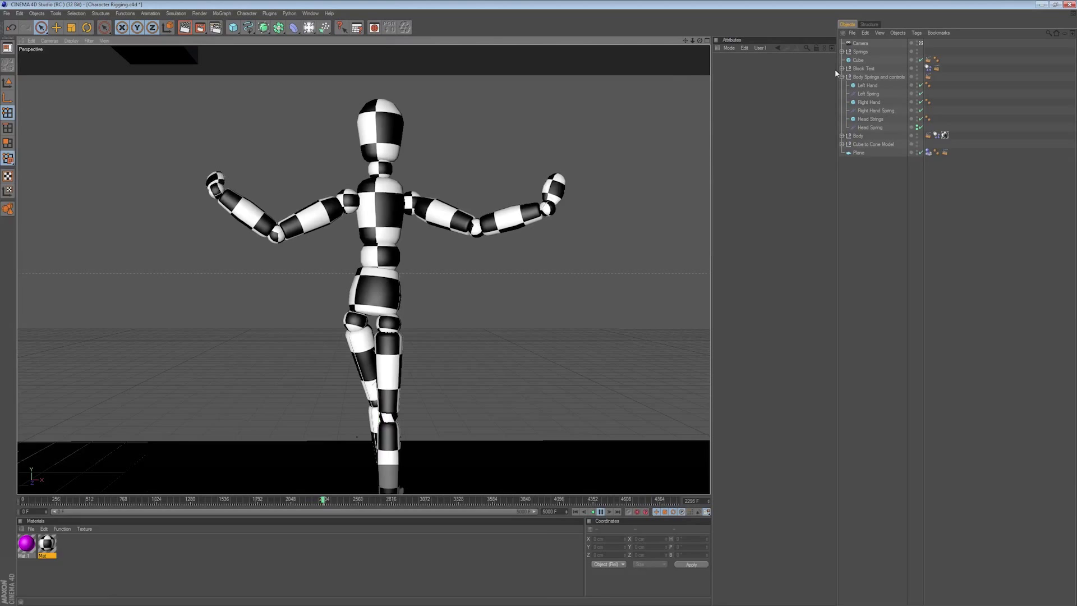
# Step: Collapse Body Springs and controls, expand the Body and Head groups, and select Head
pyautogui.click(802, 77)
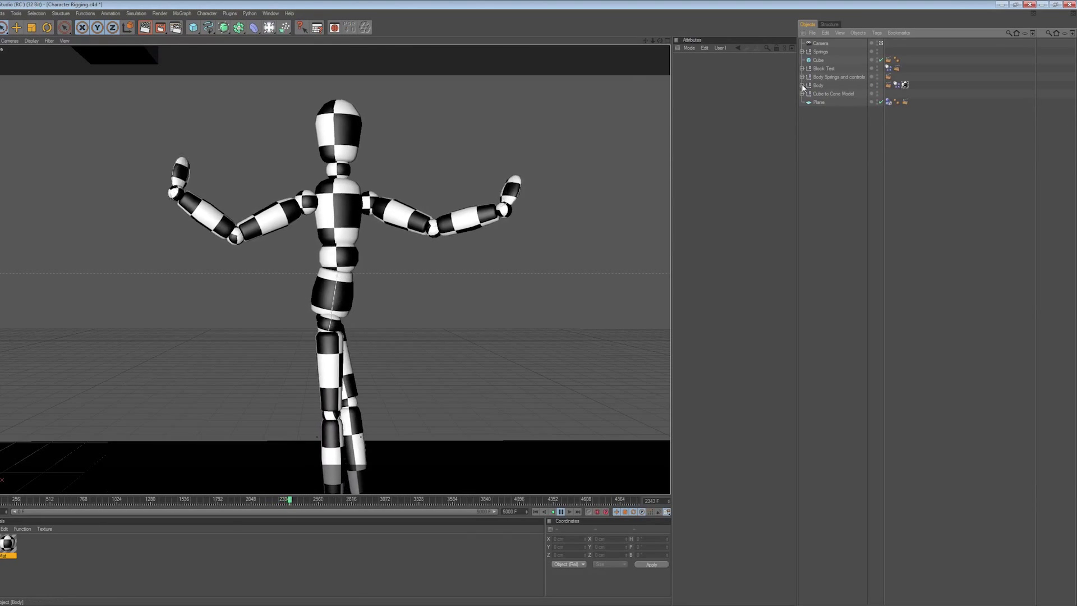
pyautogui.click(803, 85)
pyautogui.click(806, 94)
pyautogui.click(823, 95)
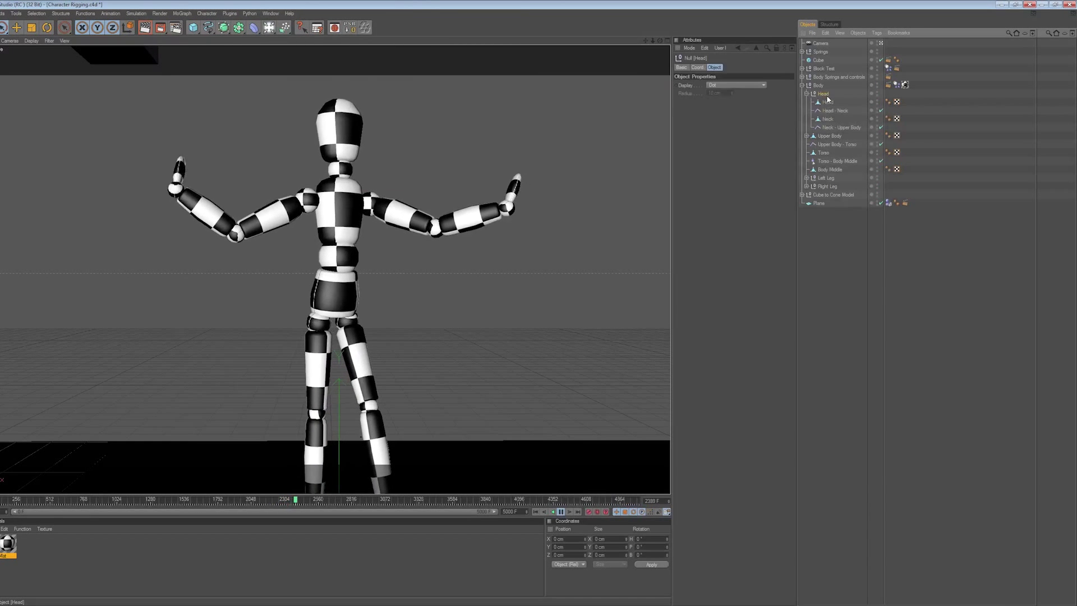
# Step: Expand and select the Left Arm and Right Arm groups, then inspect the Head - Neck connector
pyautogui.click(811, 145)
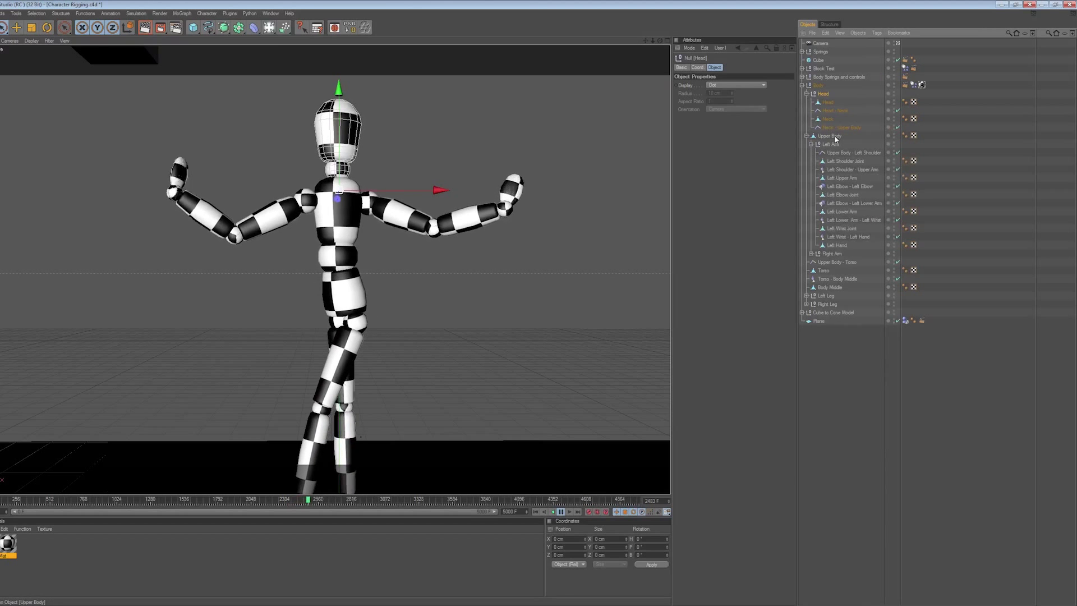
pyautogui.click(833, 145)
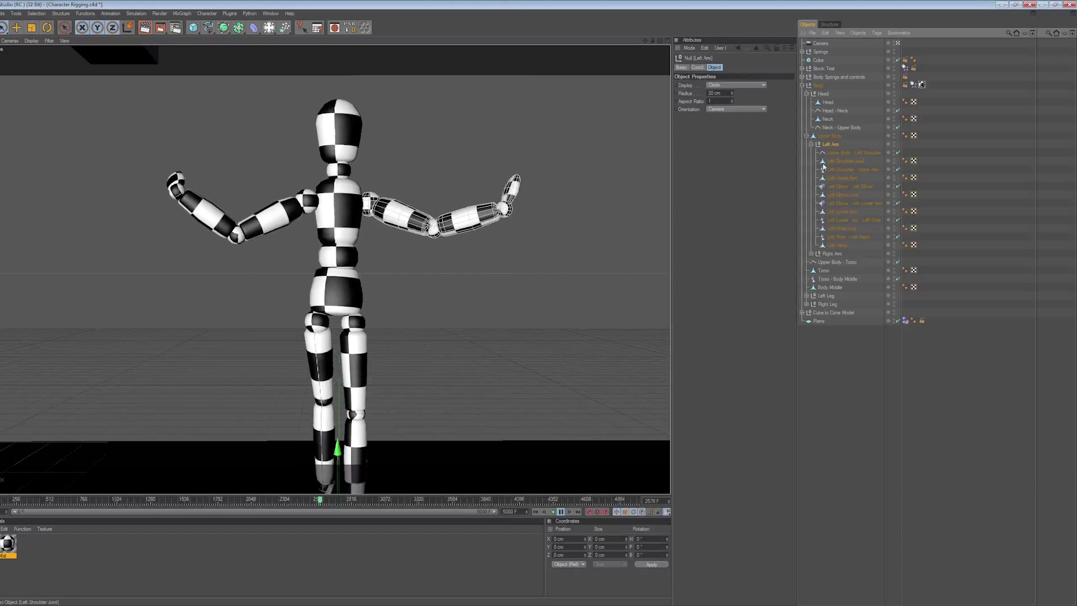
pyautogui.click(811, 253)
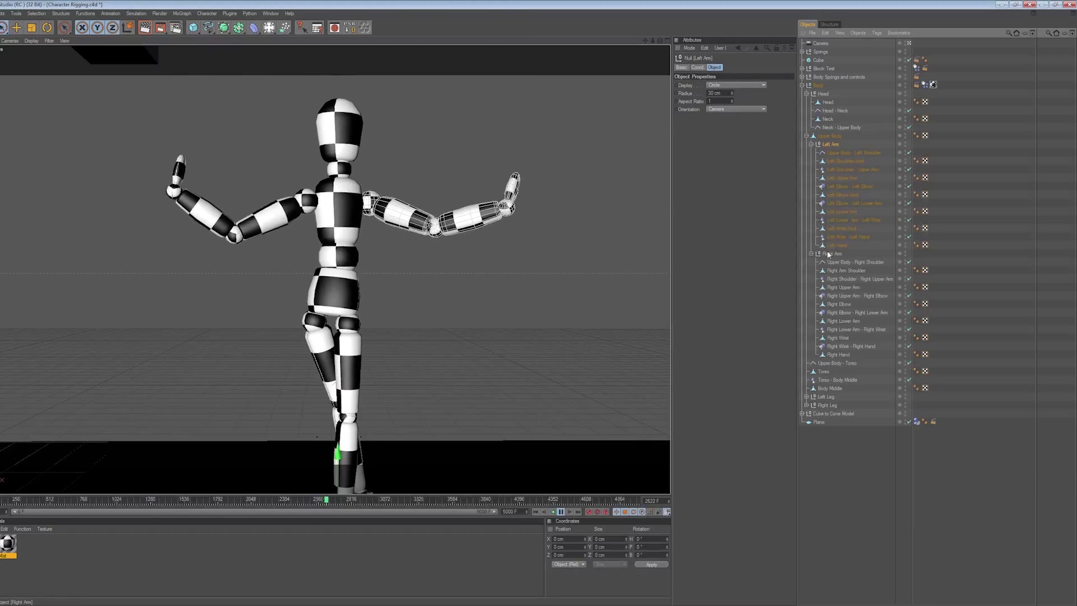
pyautogui.click(830, 254)
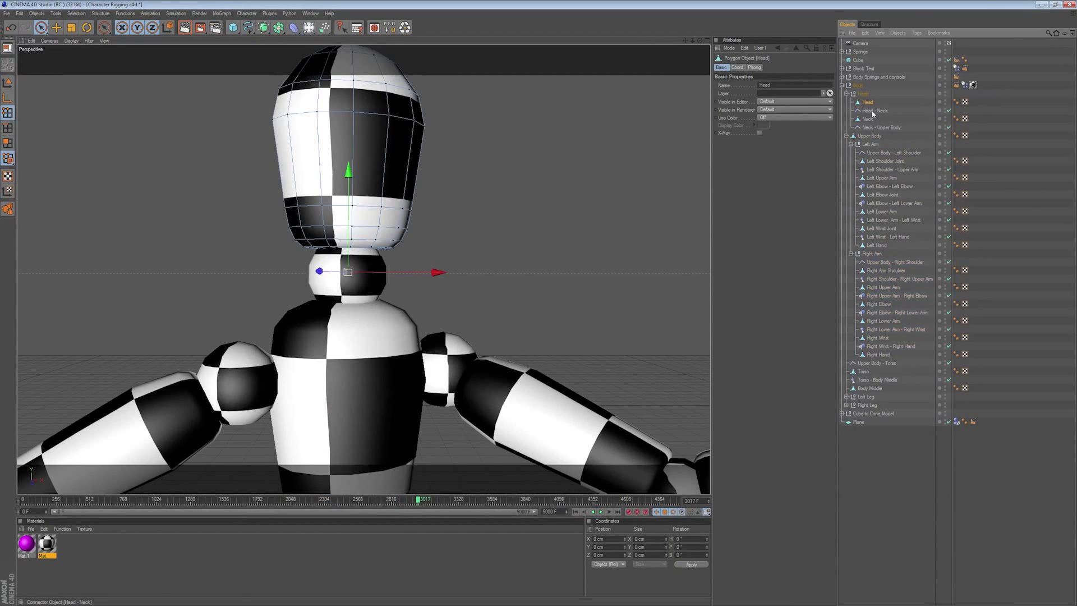
pyautogui.click(834, 112)
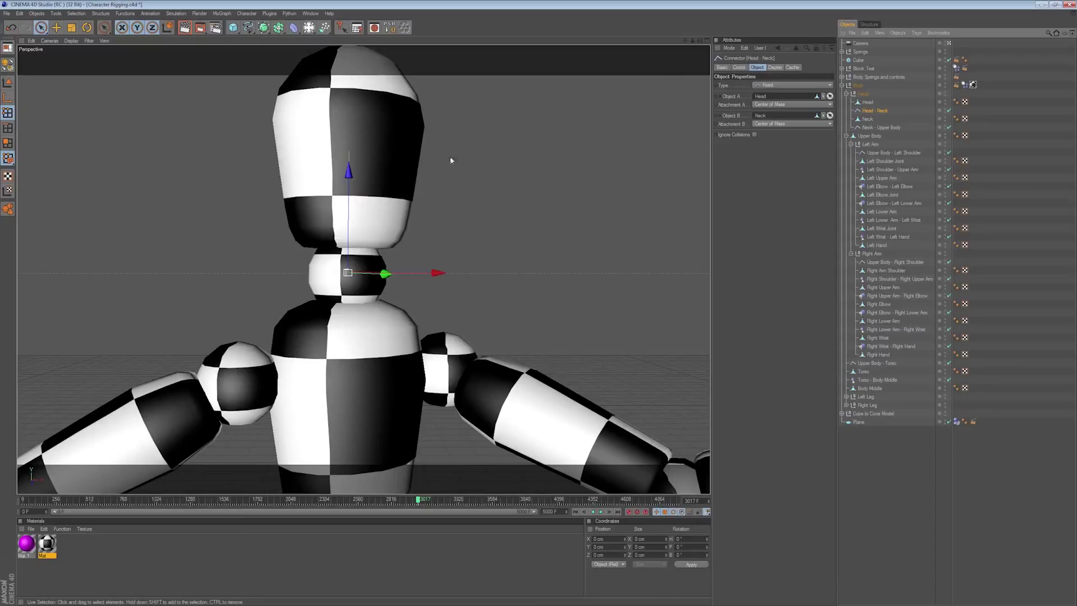
# Step: Inspect Neck and the Neck - Upper Body connector, pan to the arm, then select the Upper Body - Left Shoulder connector
pyautogui.click(860, 120)
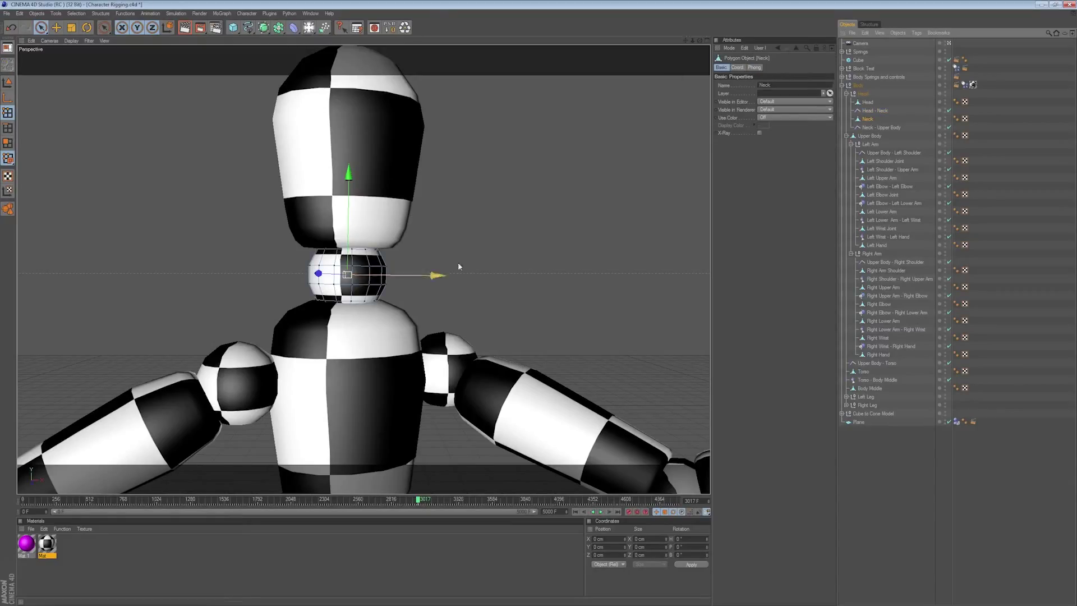
pyautogui.click(884, 128)
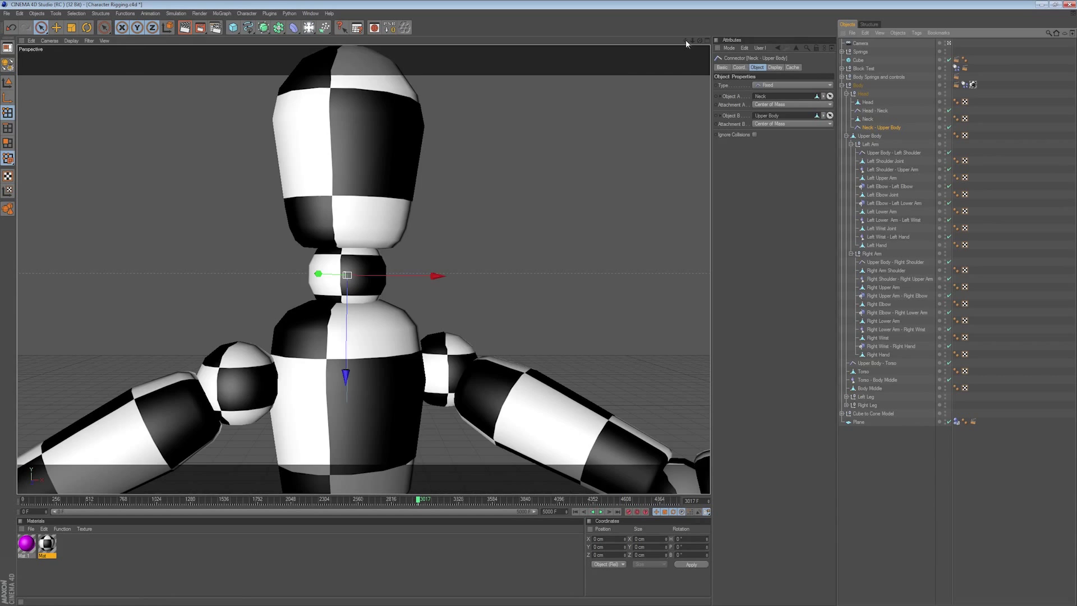
pyautogui.moveTo(686, 40); pyautogui.dragTo(550, 15)
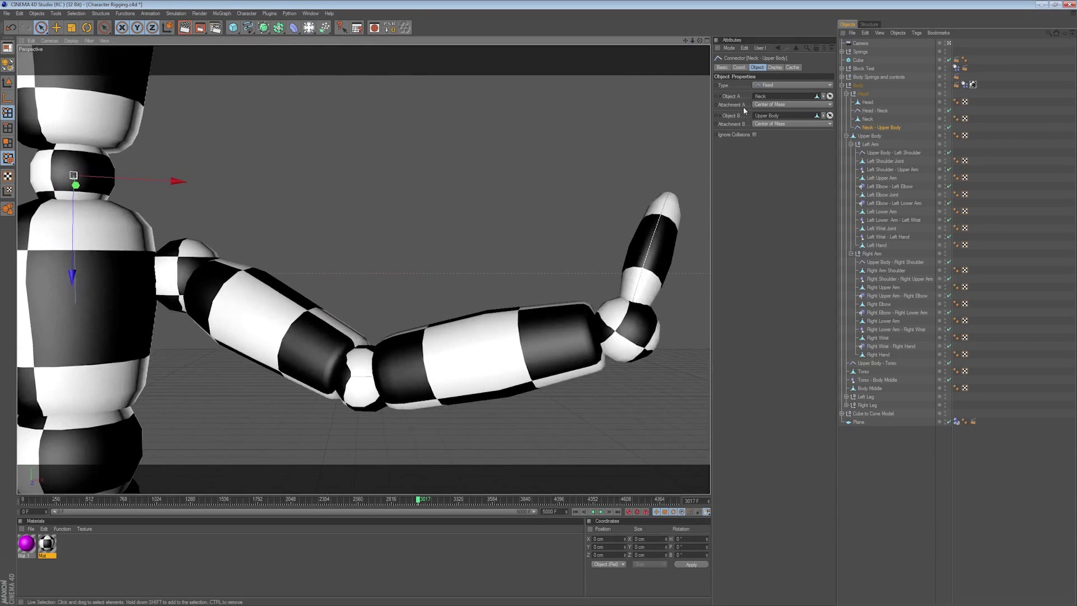
pyautogui.click(869, 145)
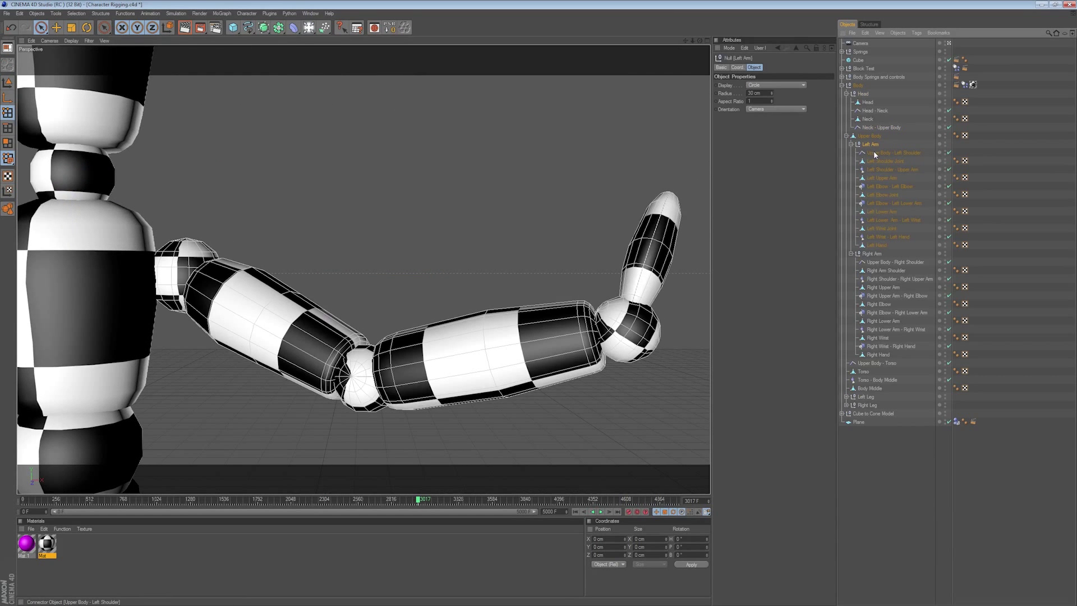
pyautogui.click(873, 153)
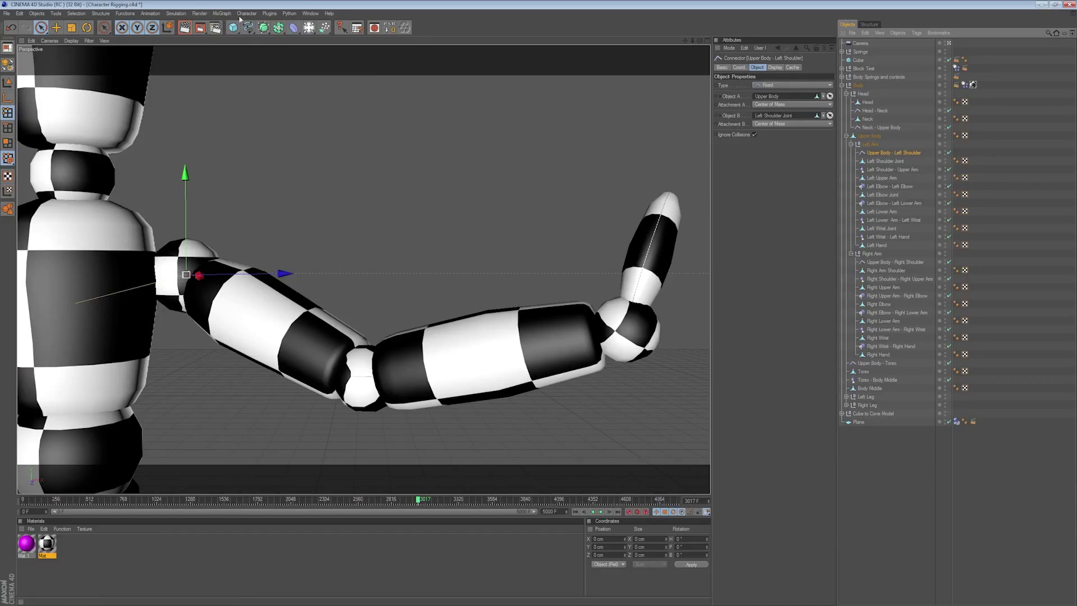
pyautogui.click(176, 14)
pyautogui.moveTo(180, 34)
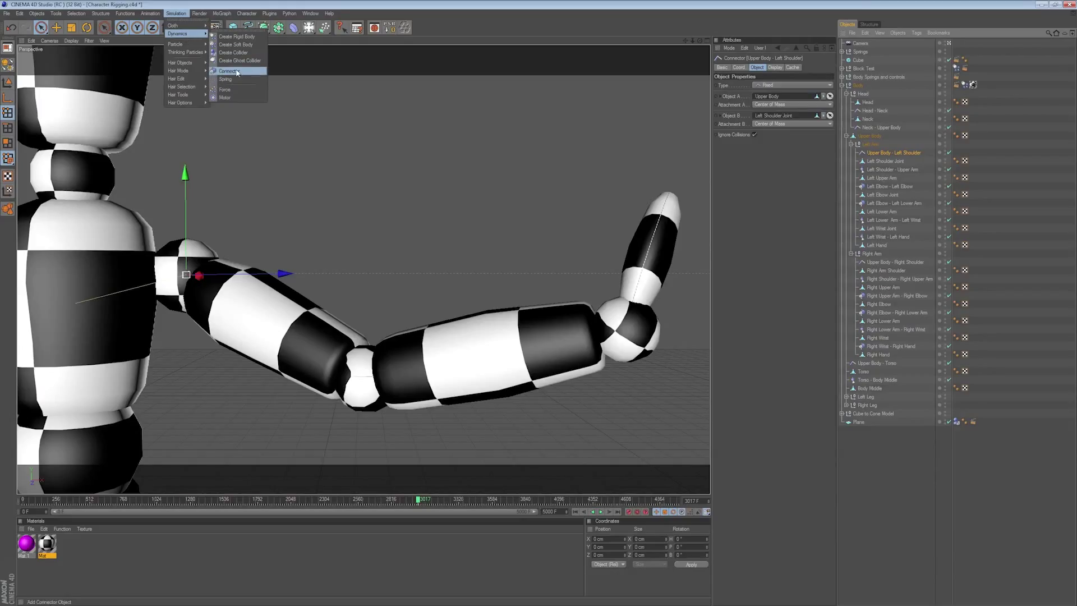
pyautogui.click(771, 187)
pyautogui.click(815, 87)
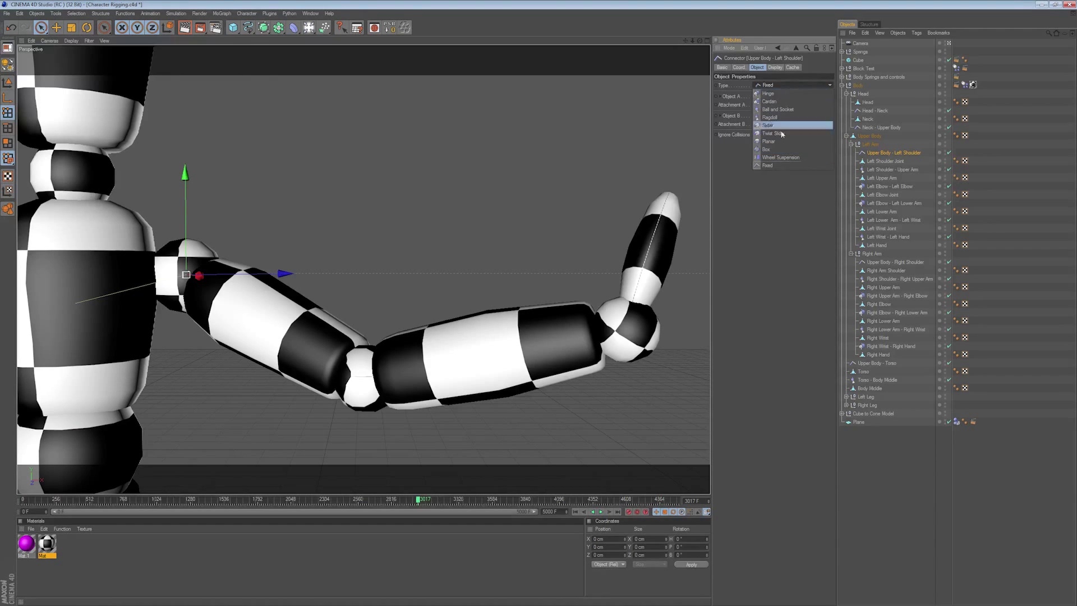
pyautogui.click(771, 249)
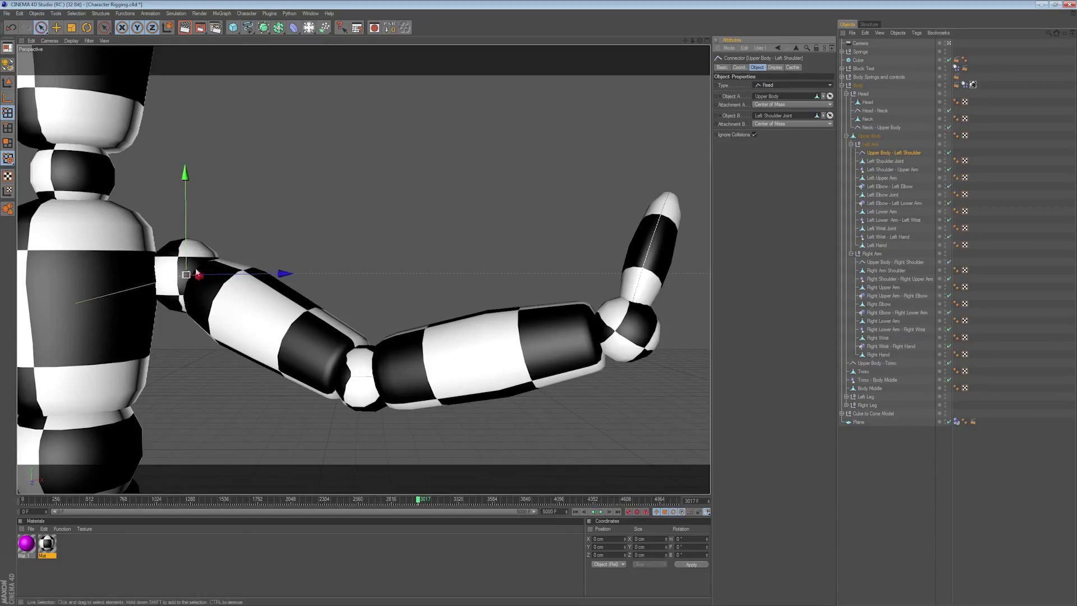
# Step: Inspect the Left Shoulder Joint, its upper-arm connector and Left Upper Arm, then frame the character and play
pyautogui.click(885, 161)
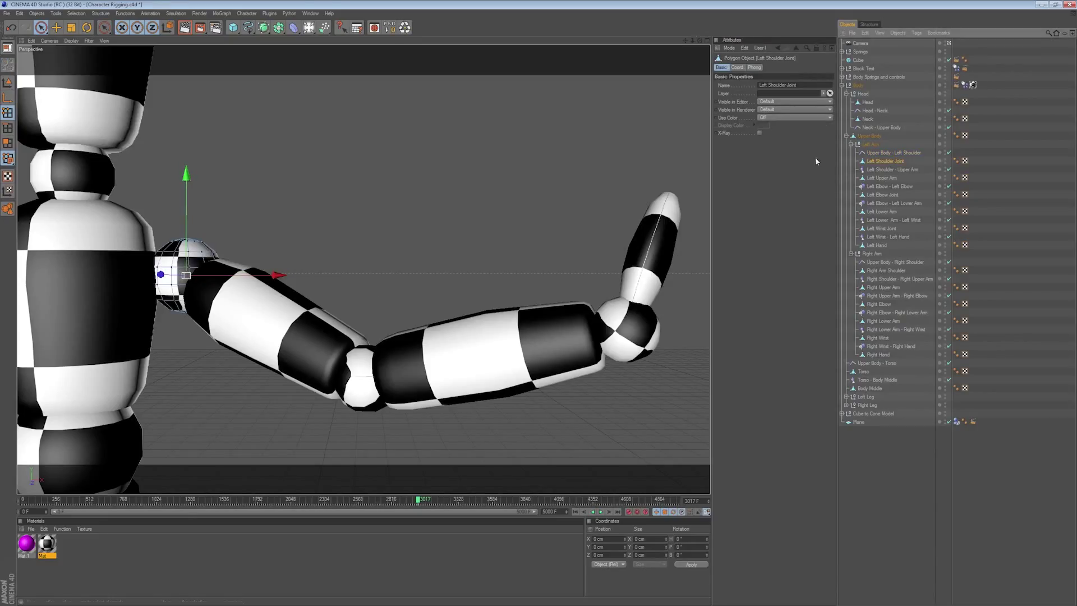
pyautogui.click(915, 169)
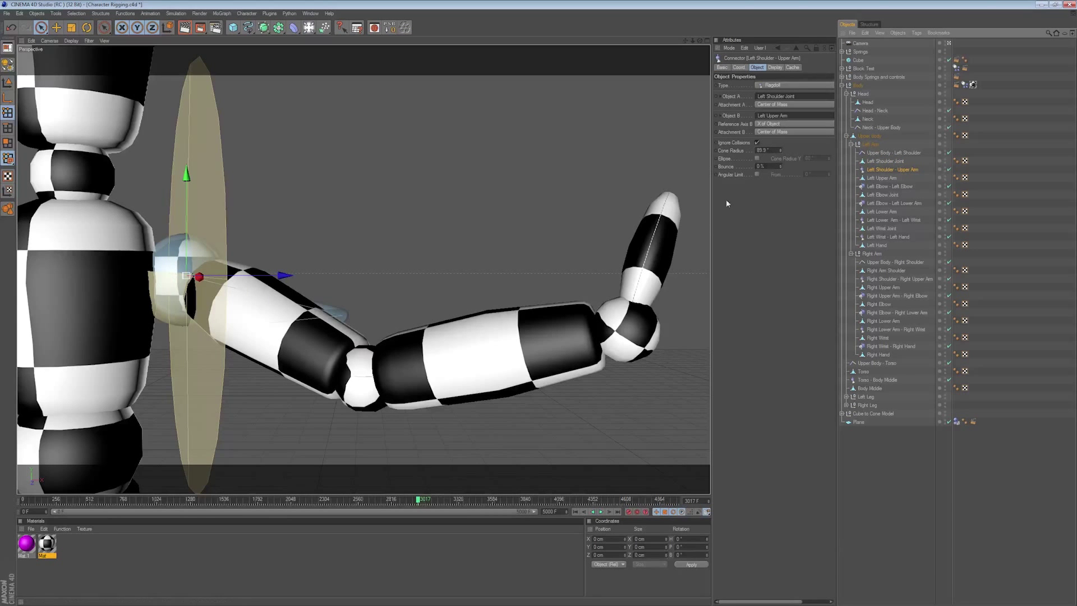
pyautogui.click(884, 178)
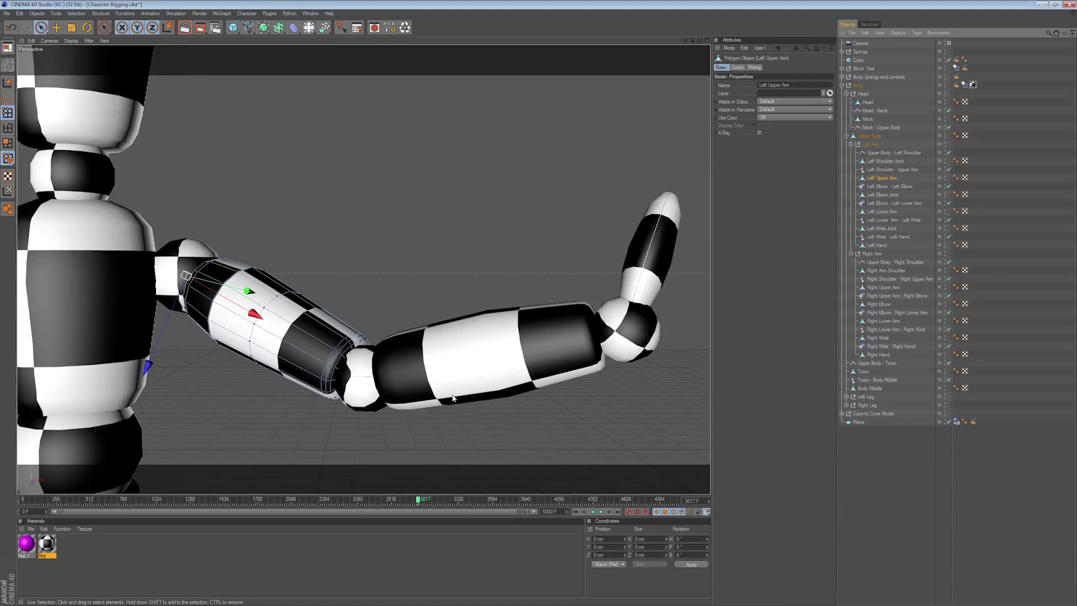
pyautogui.hotkey('ctrl', 'shift', 'z')
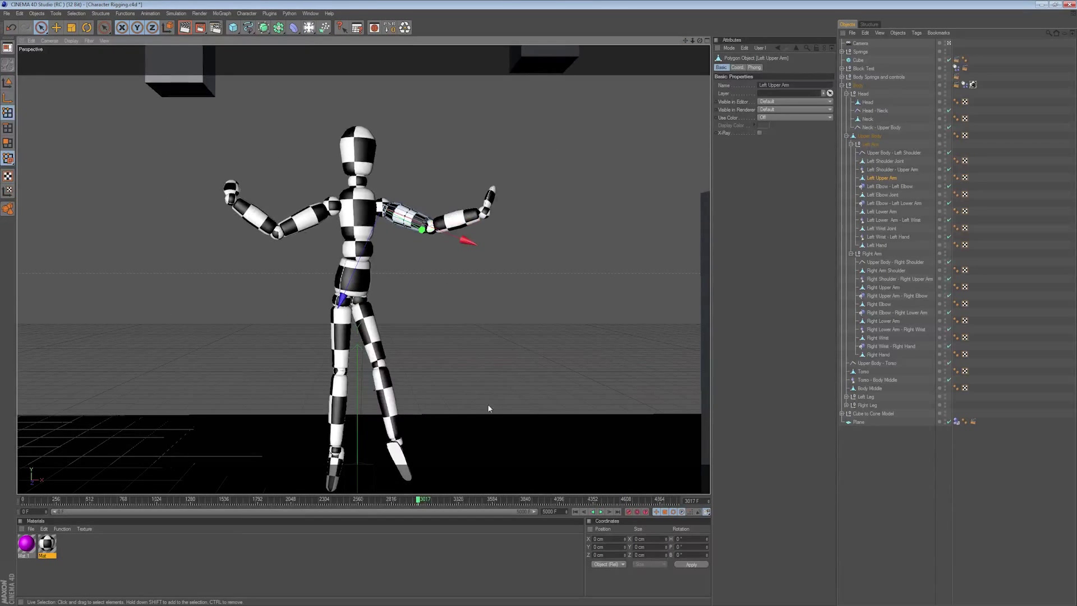
pyautogui.press('F8')
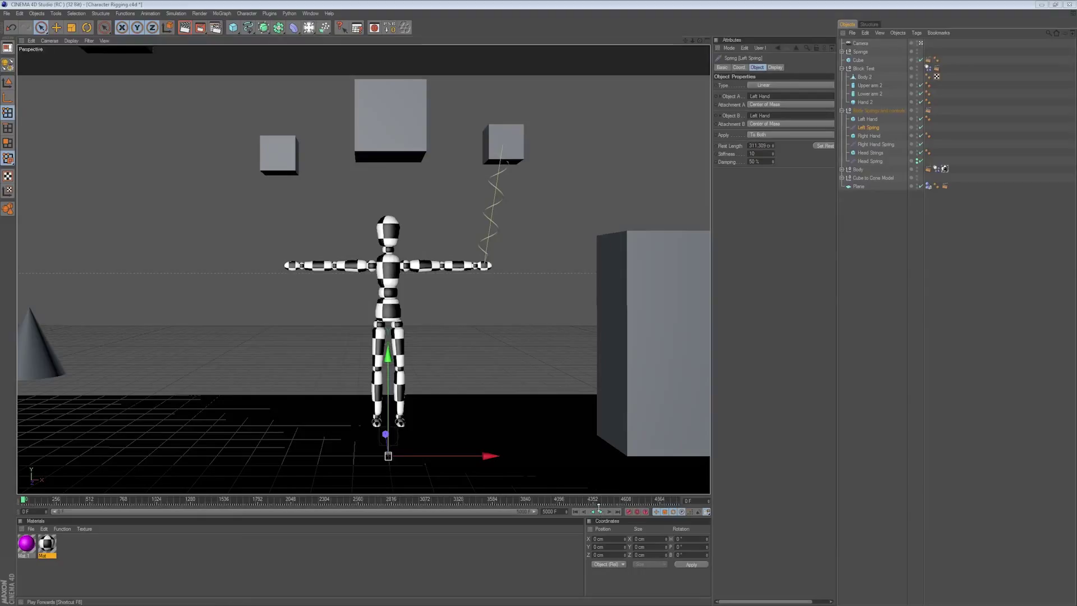
# Step: Play and rewind the spring puppet, inspect Left Hand and Left Spring, then render the view
pyautogui.click(600, 511)
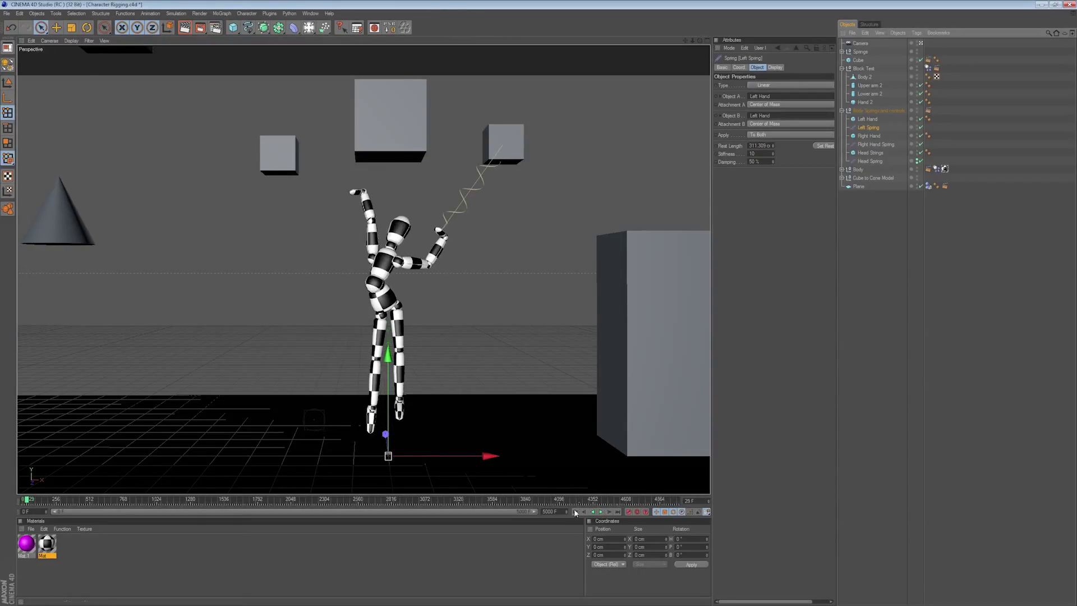
pyautogui.click(575, 511)
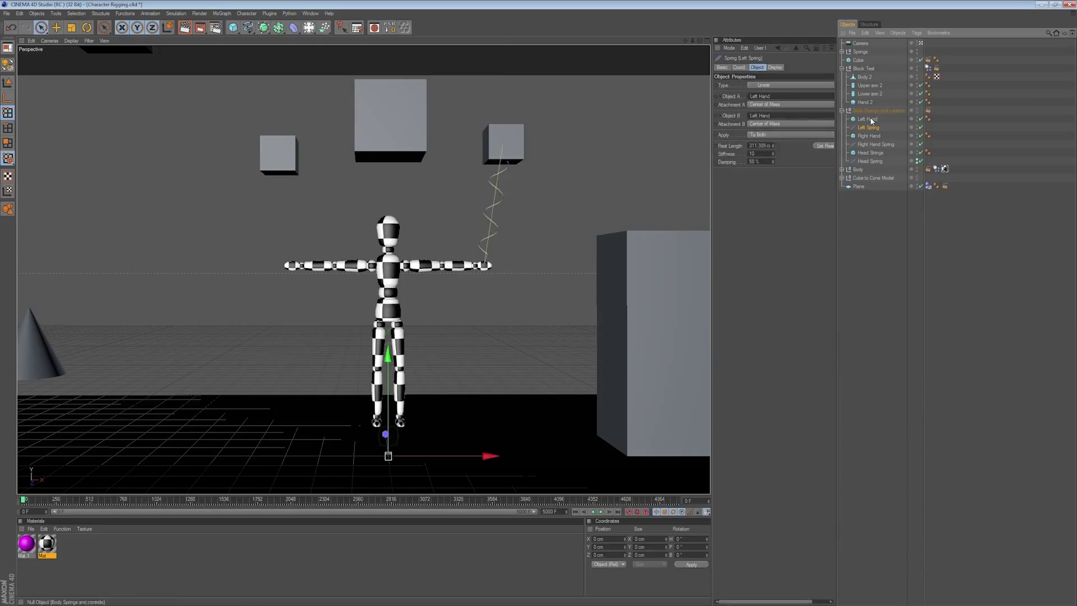
pyautogui.click(504, 148)
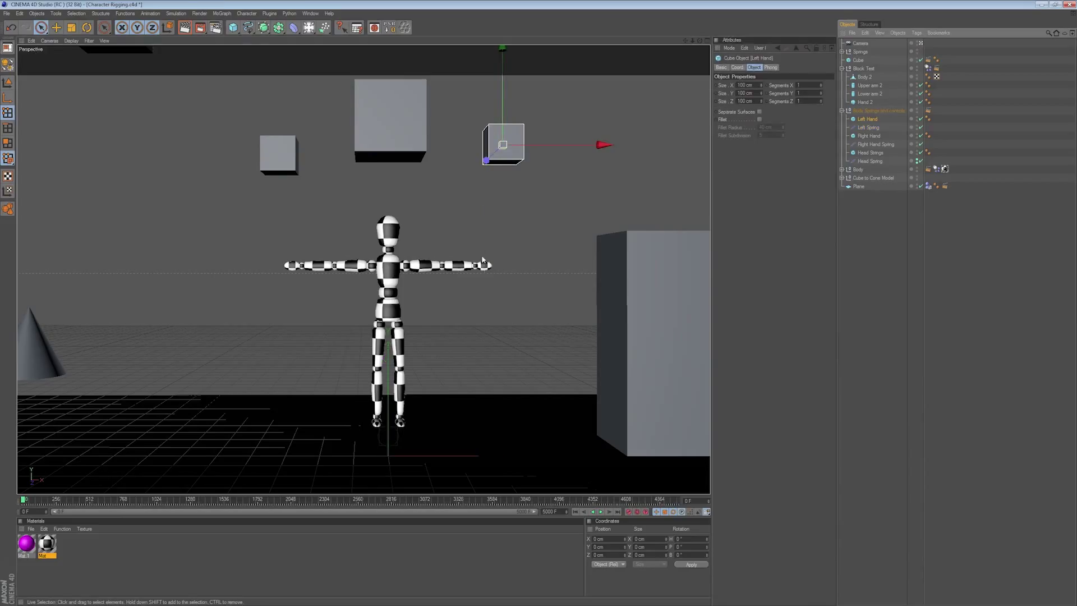
pyautogui.click(868, 127)
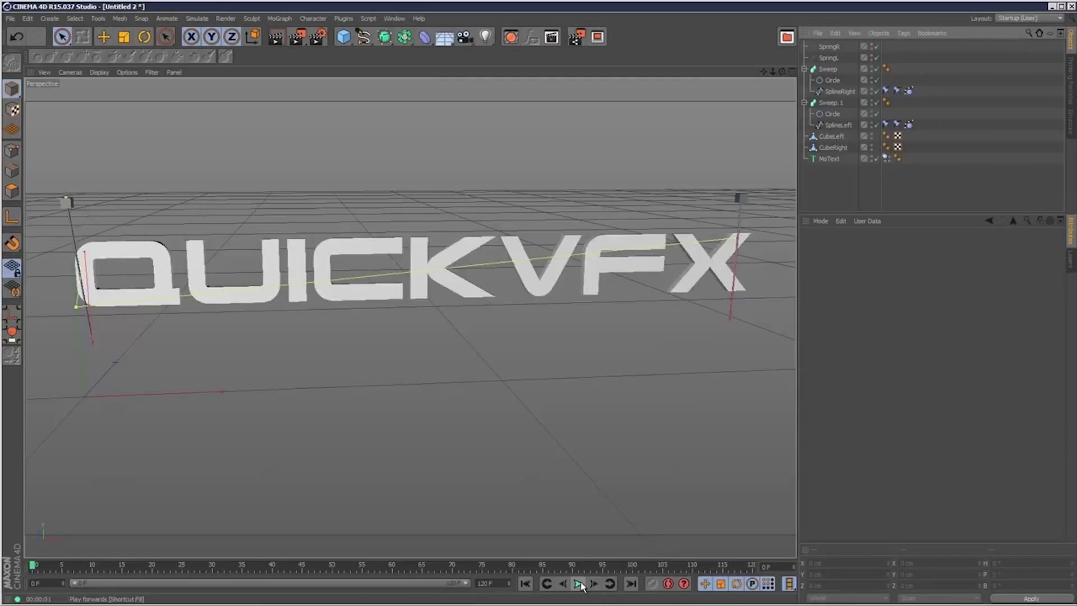
pyautogui.click(578, 583)
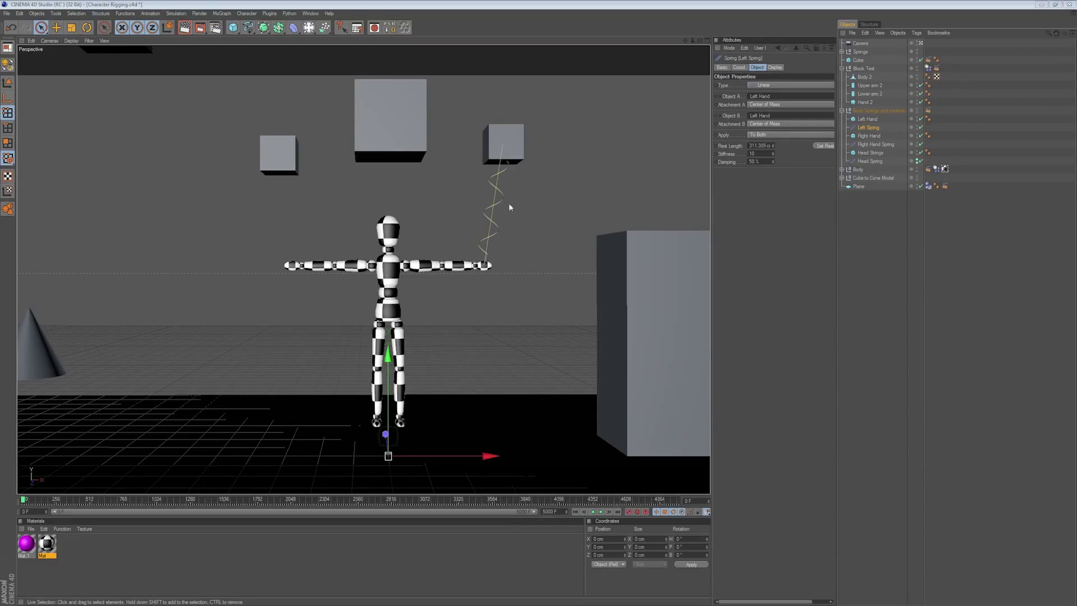
pyautogui.hotkey('ctrl', 'r')
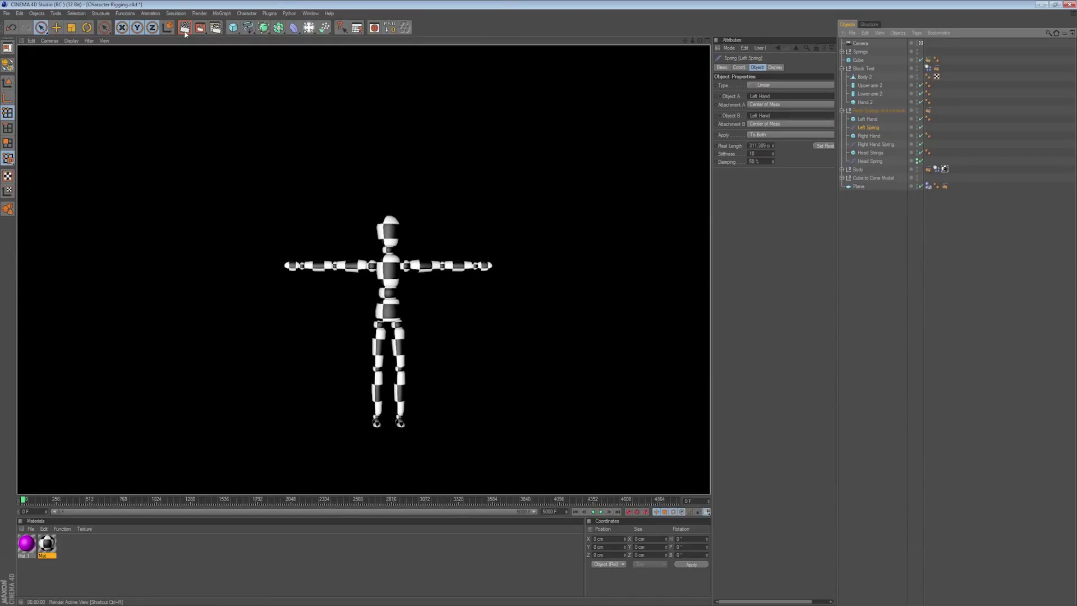
# Step: Clear the selection, reselect Left Spring, and select the small cube the left hand hangs from
pyautogui.click(850, 272)
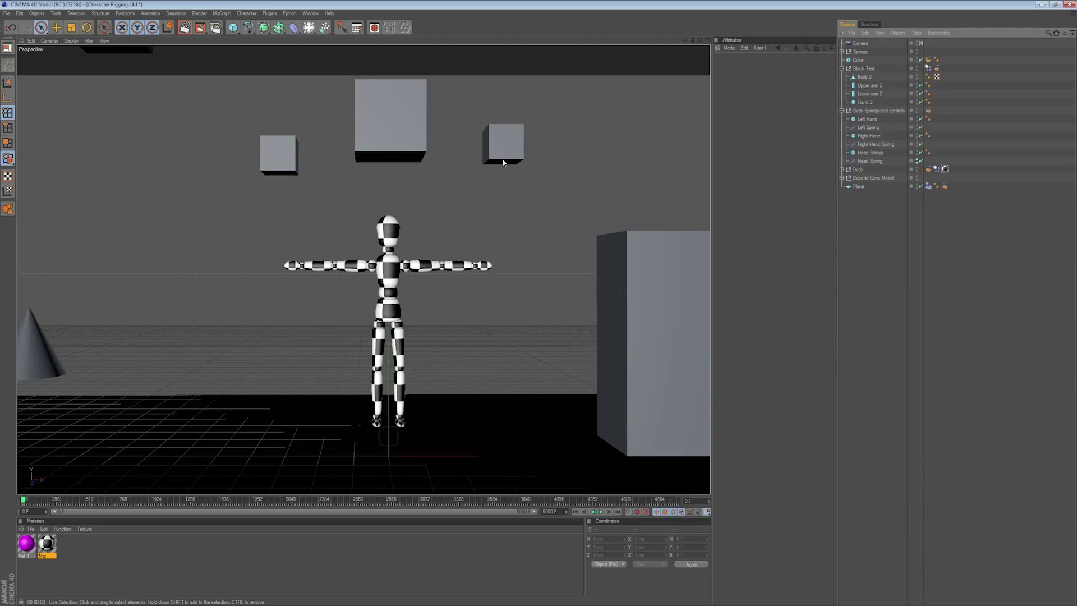
pyautogui.click(869, 127)
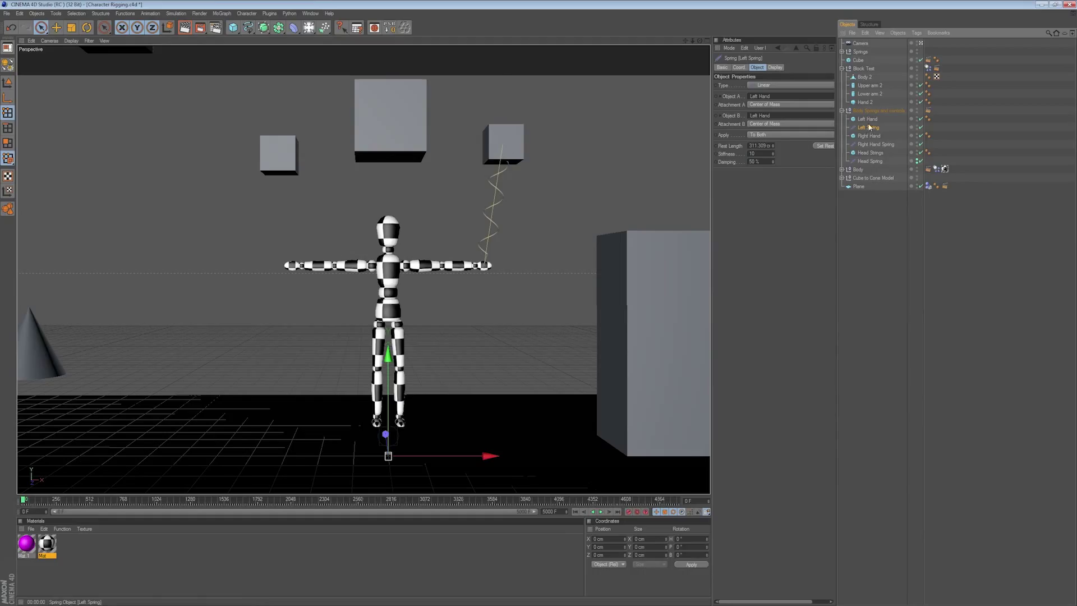
pyautogui.click(513, 150)
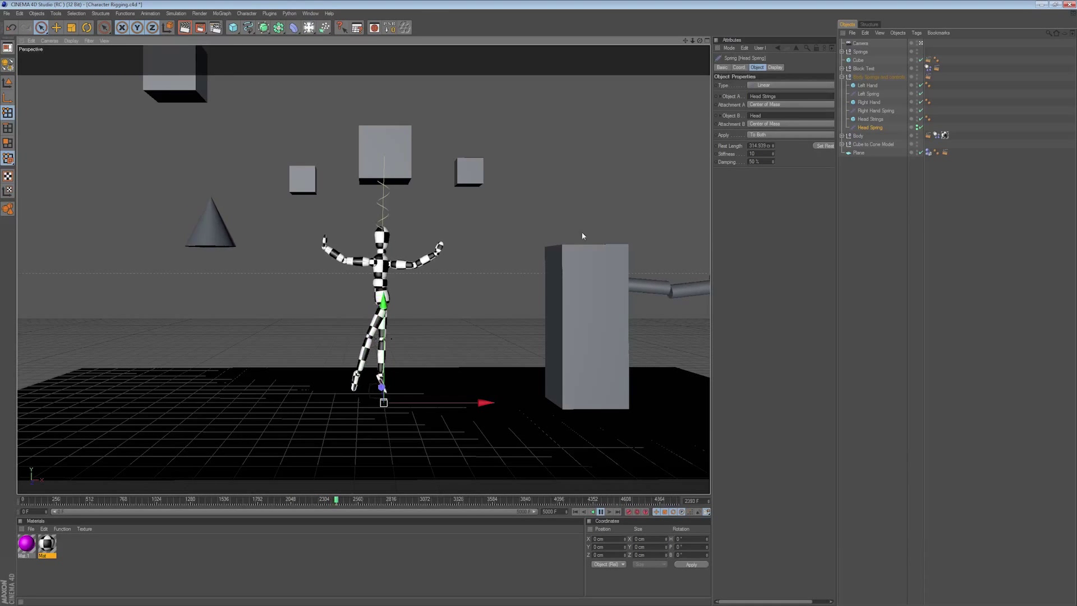
# Step: Collapse Body Springs and controls, select the Cube under Block Test, and raise it about 10 cm on Y
pyautogui.moveTo(686, 43); pyautogui.dragTo(682, 59)
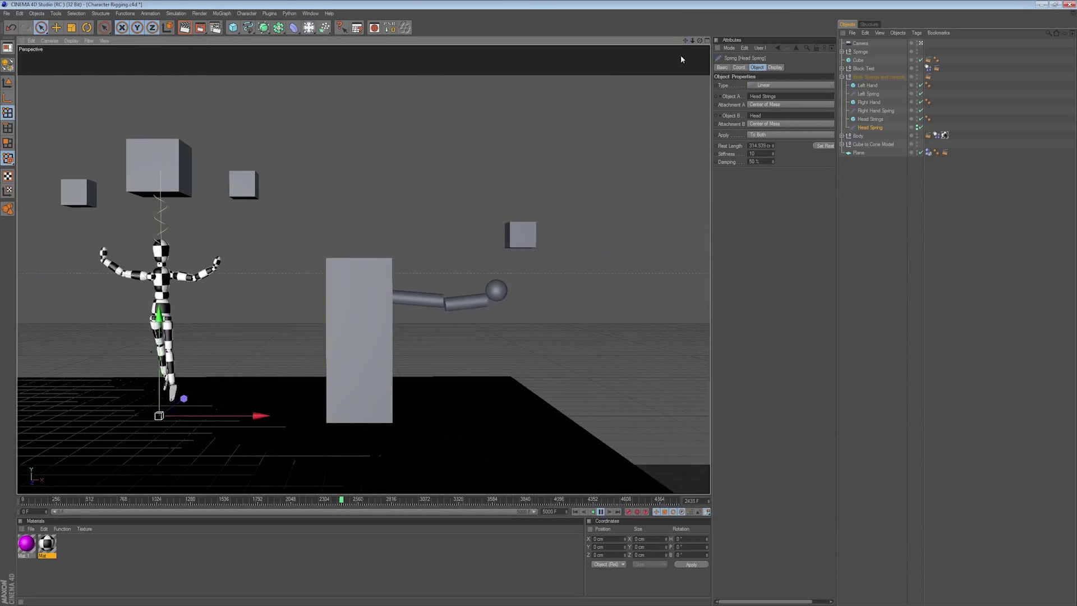
pyautogui.click(867, 144)
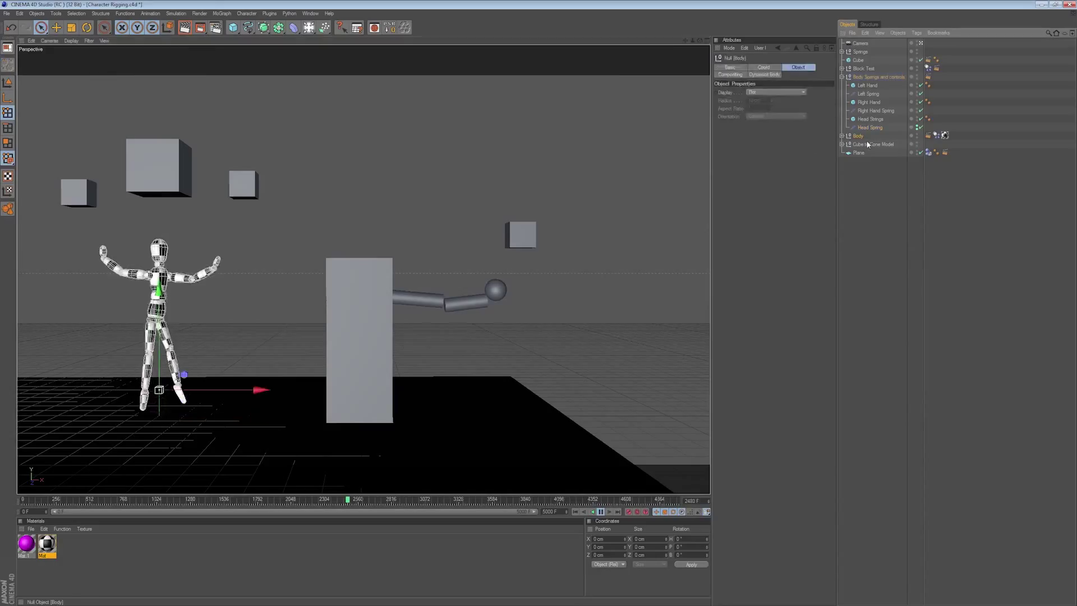
pyautogui.click(842, 77)
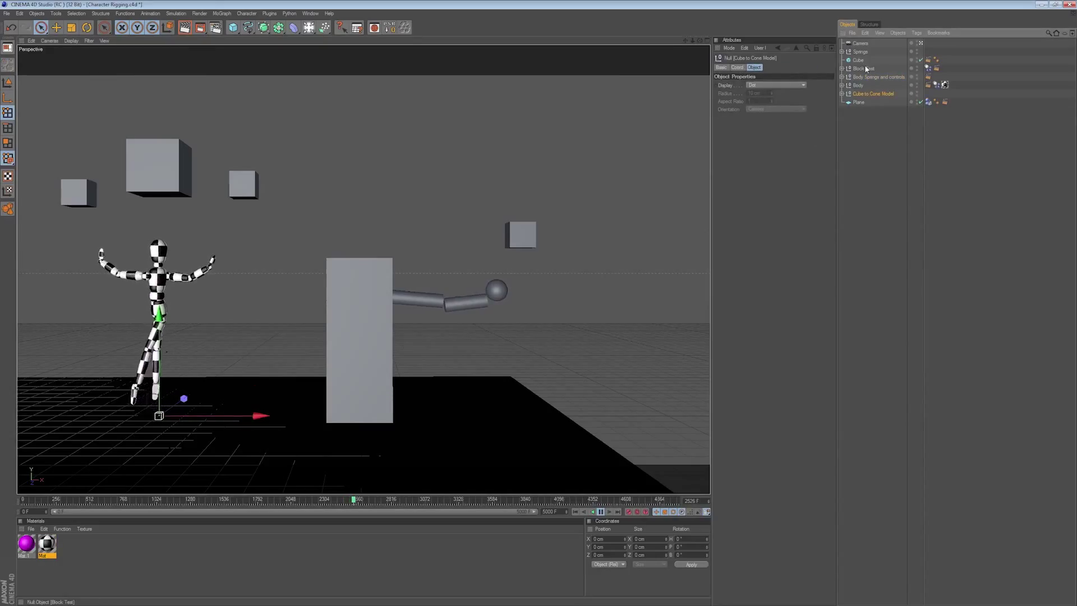
pyautogui.click(864, 68)
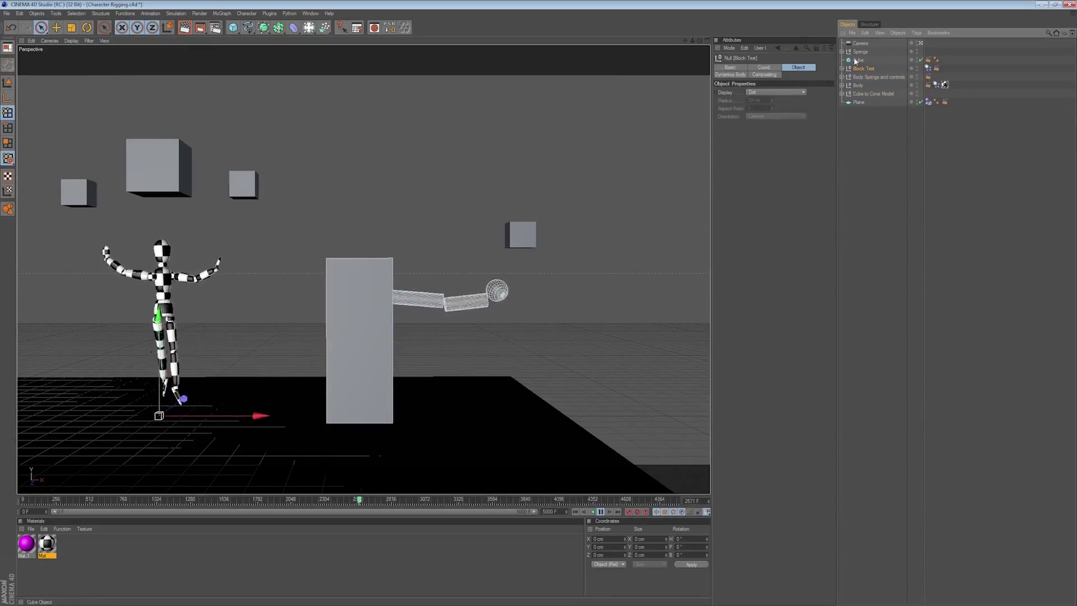
pyautogui.click(857, 60)
pyautogui.moveTo(520, 183); pyautogui.dragTo(520, 212)
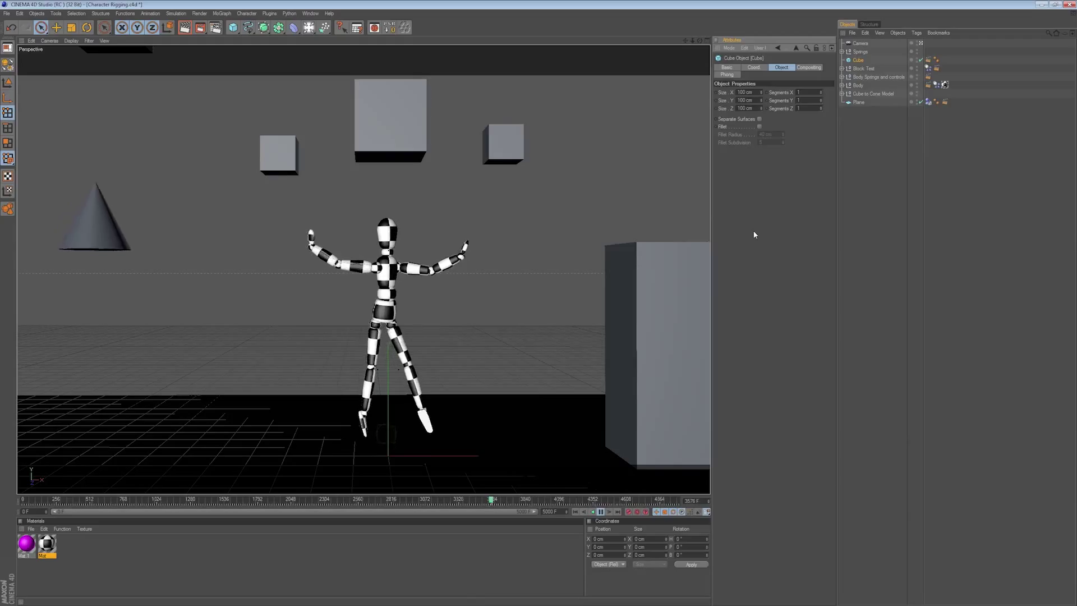
# Step: Set the project's dynamics Gravity to 0 cm and restart the simulation from the first frame
pyautogui.hotkey('ctrl', 'd')
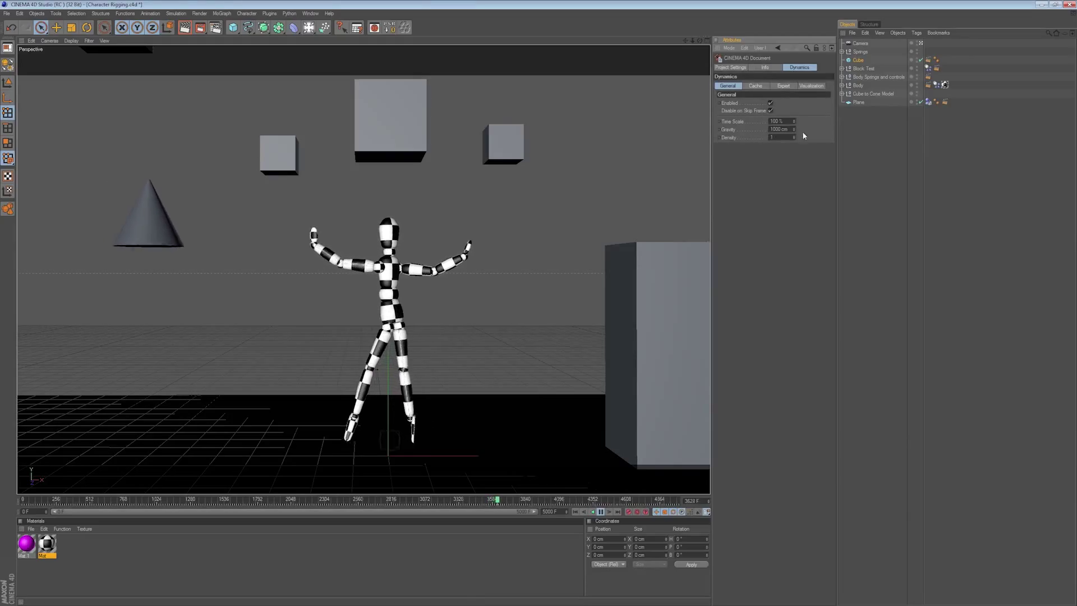
pyautogui.moveTo(793, 129); pyautogui.dragTo(794, 185)
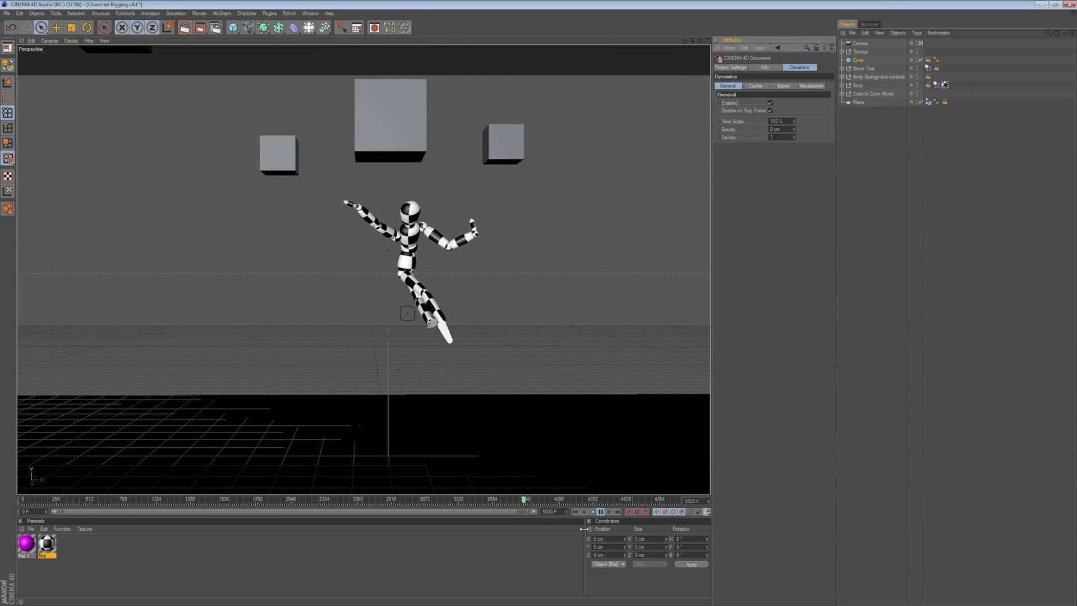
pyautogui.click(576, 511)
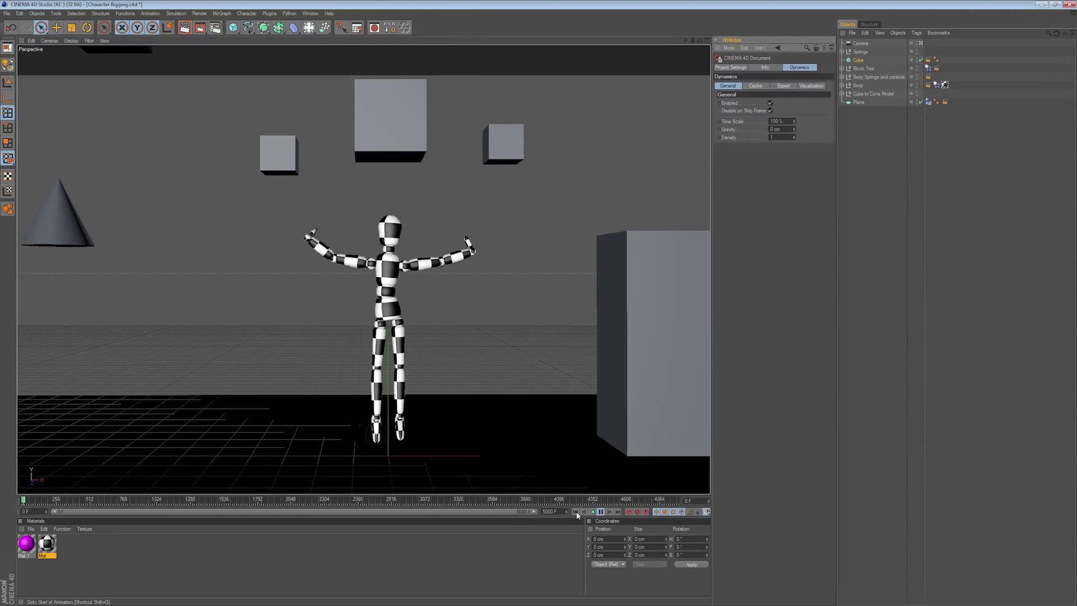